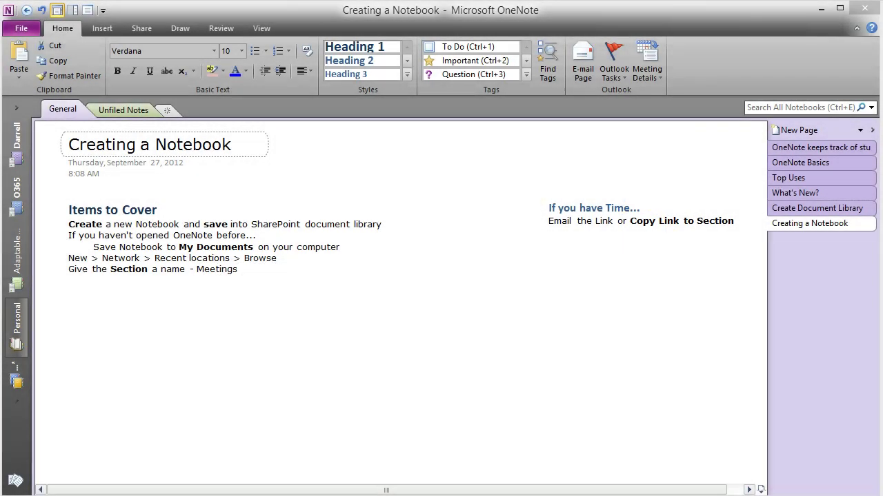
{"action": "left_click", "coordinate": [69, 237]}
{"action": "left_click", "coordinate": [52, 235]}
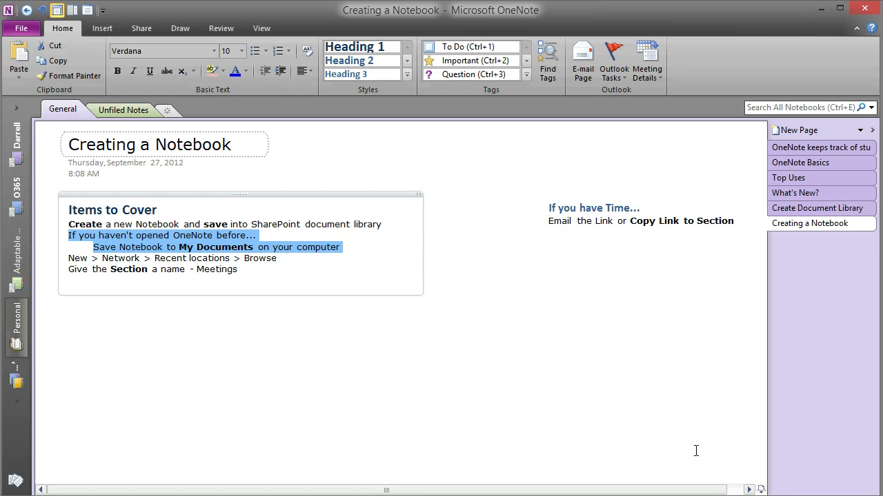
{"action": "left_click", "coordinate": [696, 451]}
{"action": "left_click", "coordinate": [18, 32]}
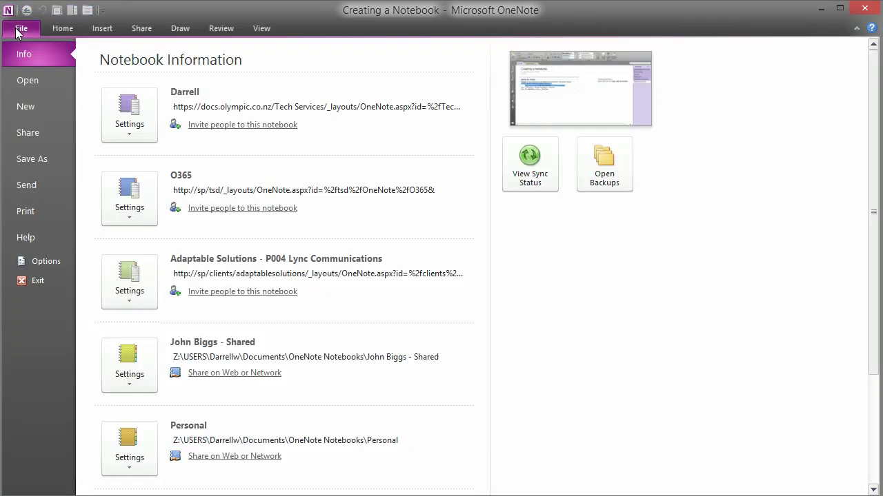
{"action": "left_click", "coordinate": [40, 111]}
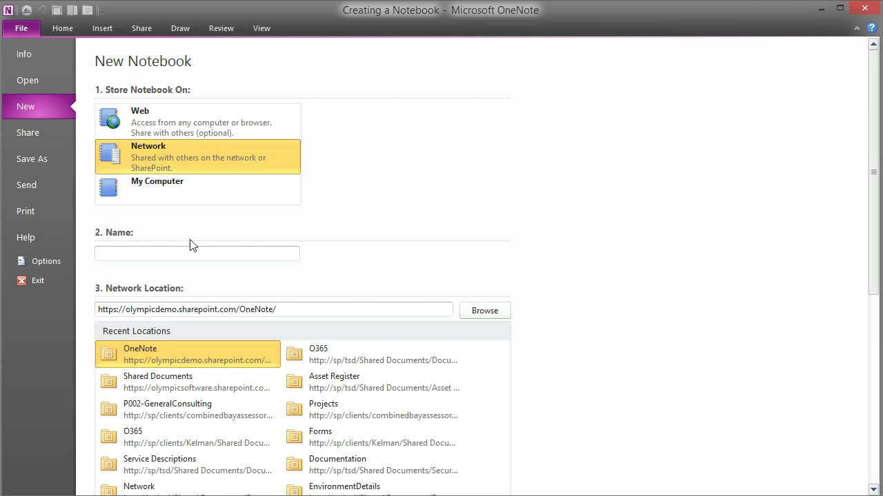
{"action": "left_click", "coordinate": [293, 310]}
{"action": "key", "text": "ctrl+a"}
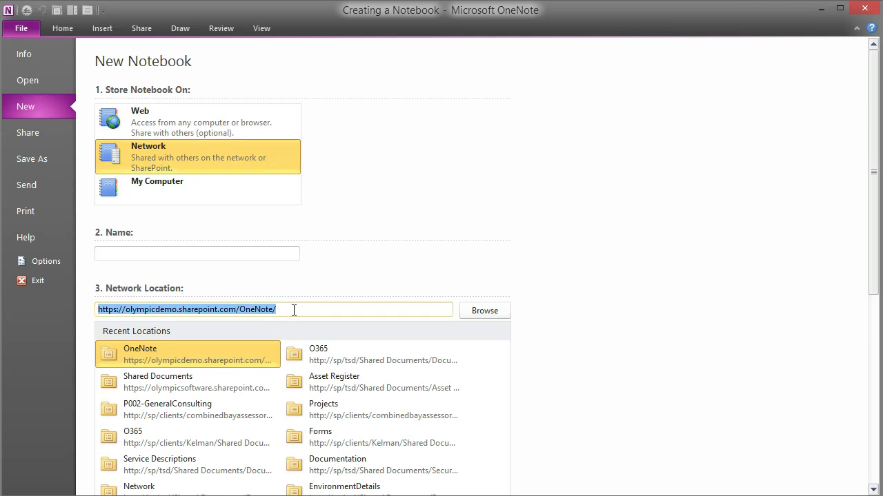
{"action": "left_click", "coordinate": [310, 310]}
{"action": "left_click_drag", "start_coordinate": [285, 311], "coordinate": [240, 309]}
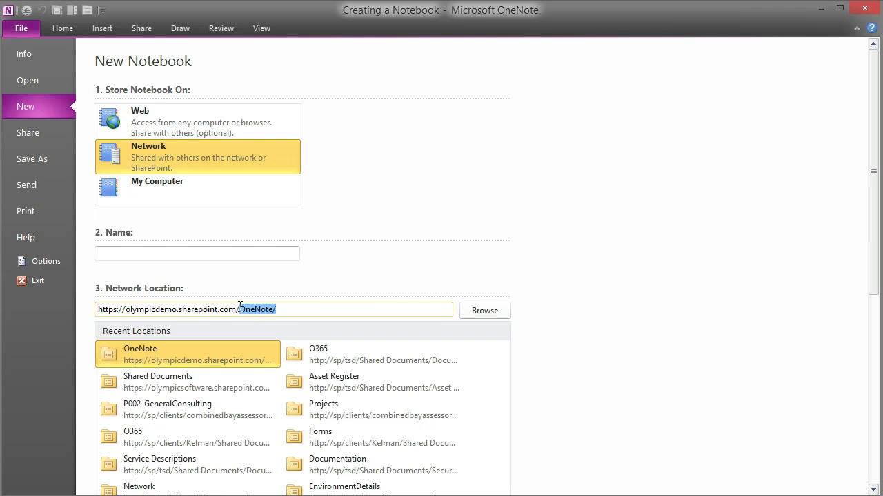
{"action": "key", "text": "BackSpace"}
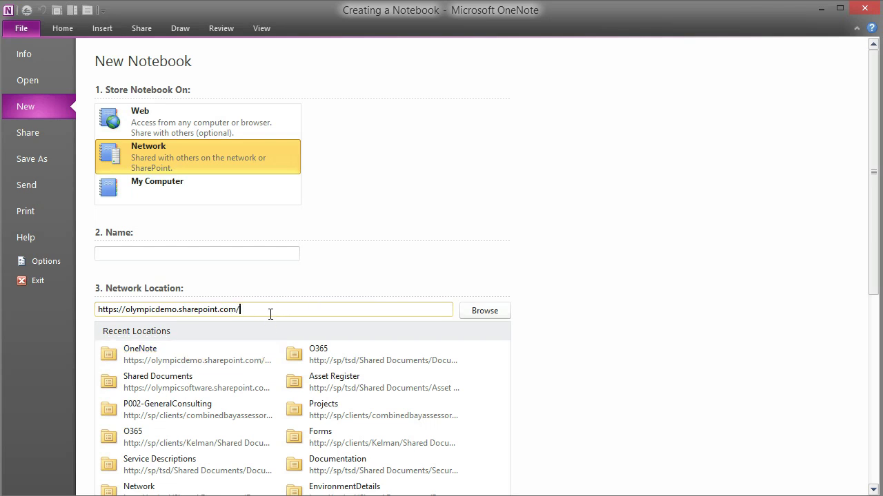
{"action": "left_click_drag", "start_coordinate": [270, 309], "coordinate": [50, 295]}
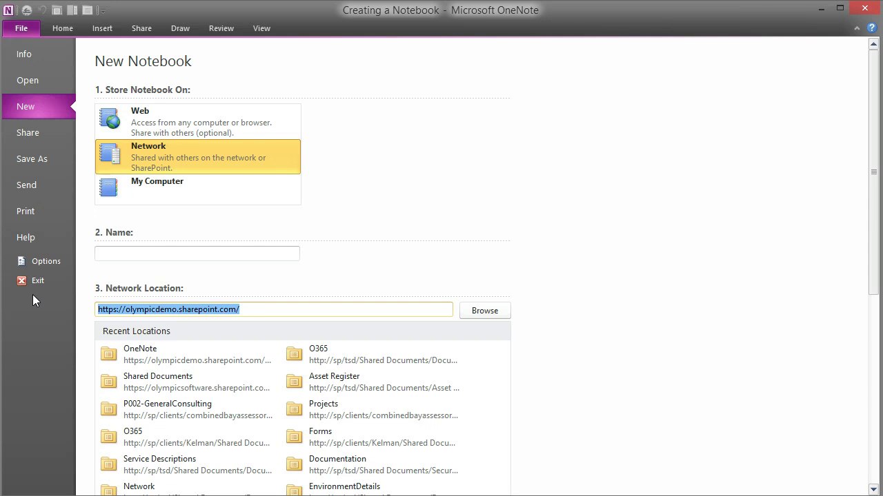
{"action": "double_click", "coordinate": [164, 309]}
{"action": "left_click", "coordinate": [247, 310]}
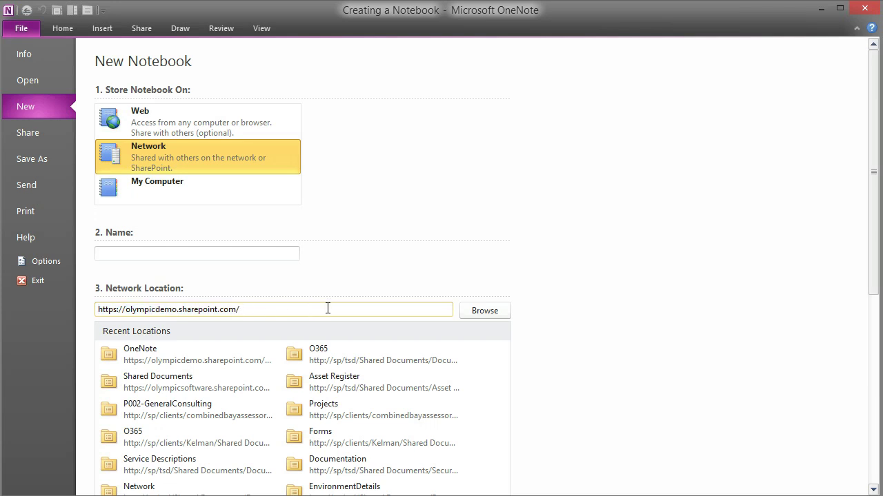
Browse the SharePoint site and choose the OneNote document library as the notebook's storage folder
{"action": "left_click", "coordinate": [481, 312]}
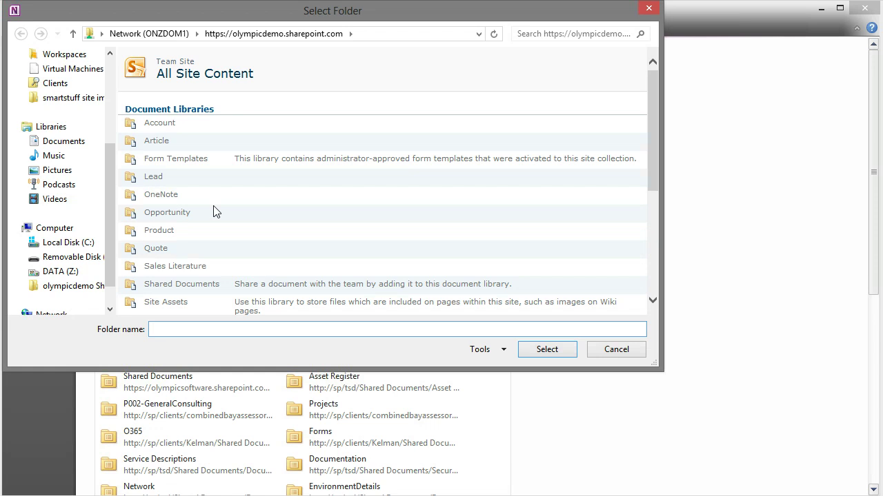
{"action": "left_click", "coordinate": [156, 200]}
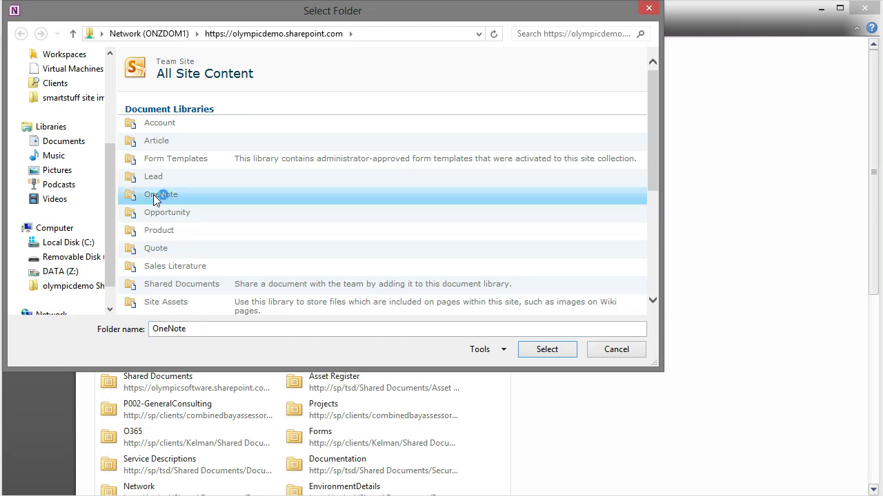
{"action": "double_click", "coordinate": [153, 195]}
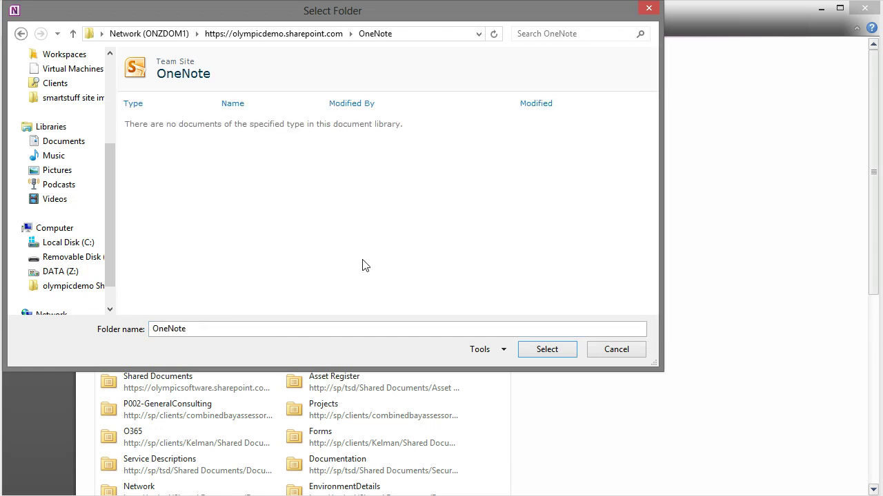
{"action": "left_click", "coordinate": [562, 353]}
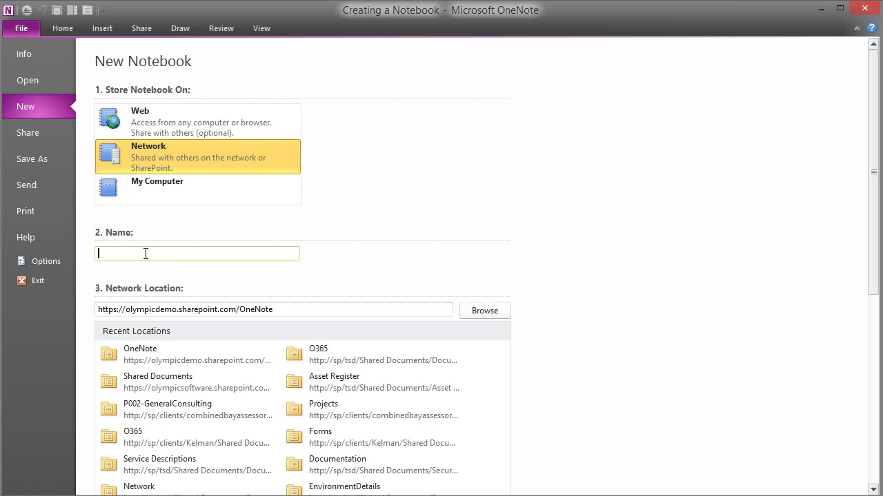
Enter Team as the name of the new notebook
{"action": "type", "text": "Tean"}
{"action": "key", "text": "BackSpace"}
{"action": "key", "text": "BackSpace"}
{"action": "key", "text": "BackSpace"}
{"action": "type", "text": "eam"}
{"action": "key", "text": "ctrl+a"}
Create the Team notebook and decline the offer to e-mail someone a link to it
{"action": "left_click", "coordinate": [679, 400]}
{"action": "left_click_drag", "start_coordinate": [878, 289], "coordinate": [875, 479]}
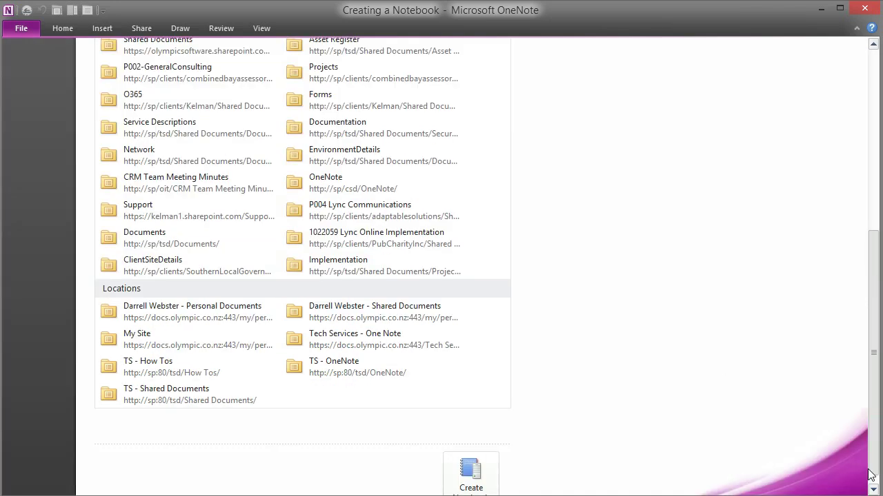
{"action": "left_click", "coordinate": [475, 476]}
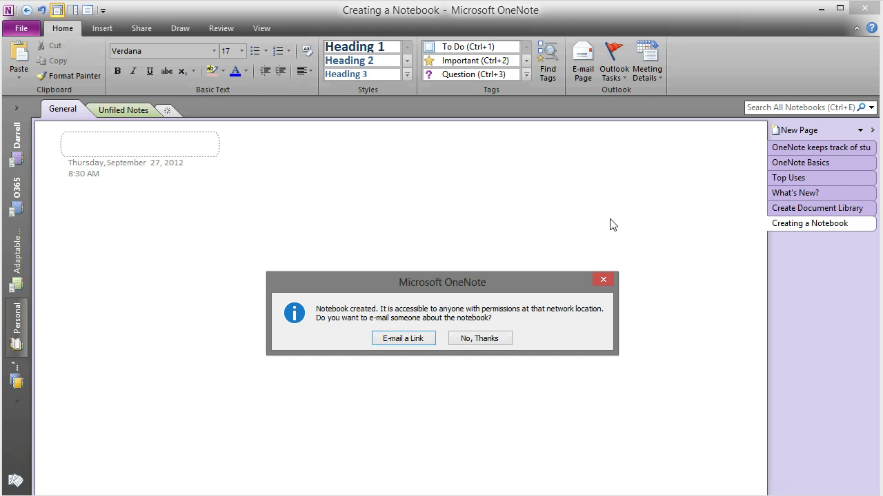
{"action": "left_click", "coordinate": [481, 338]}
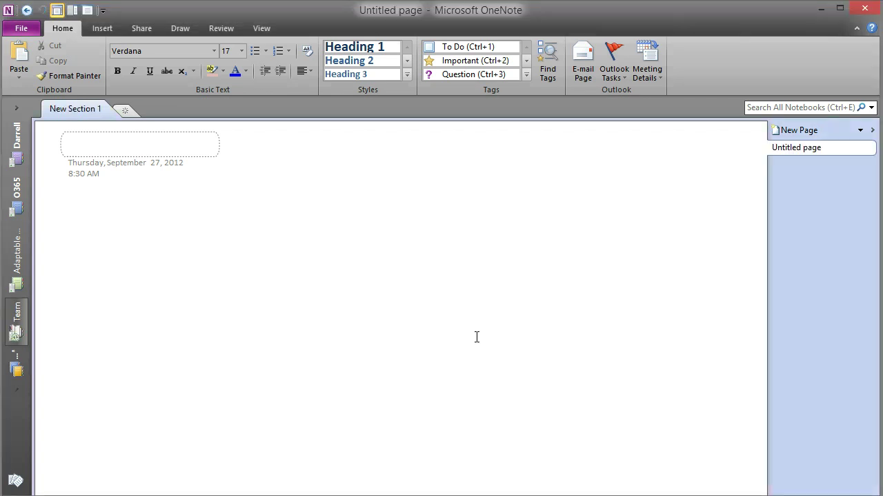
Rename the Team notebook's first section as Meetings
{"action": "double_click", "coordinate": [84, 111]}
{"action": "type", "text": "Meeting"}
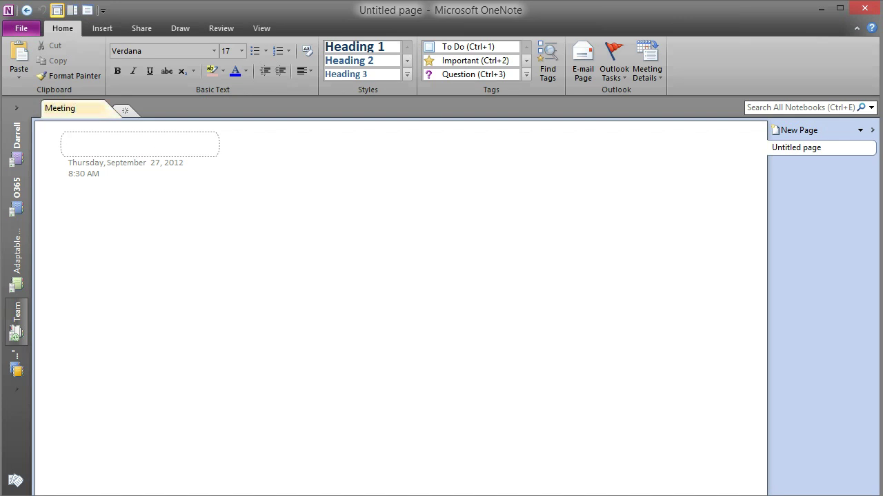
{"action": "type", "text": "s"}
{"action": "key", "text": "Return"}
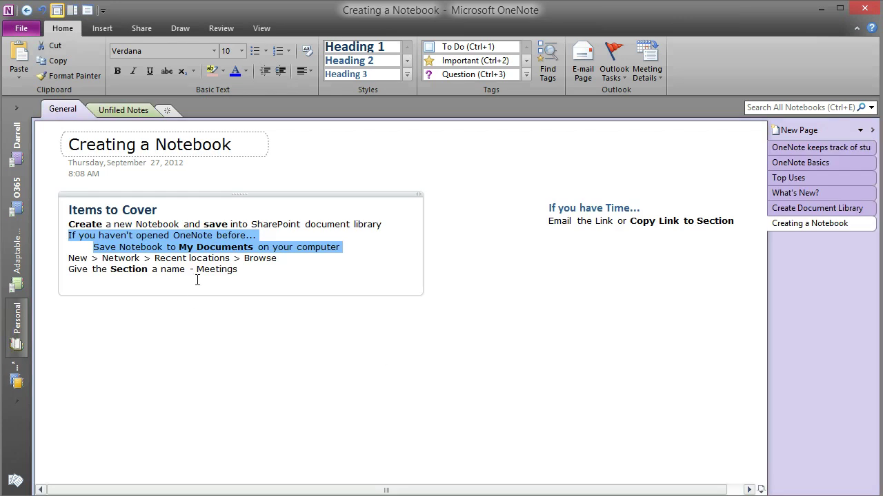
Copy the "Items to Cover" note from the Creating a Notebook page into the untitled page of the Meetings section, below the date
{"action": "left_click", "coordinate": [73, 194]}
{"action": "key", "text": "ctrl+c"}
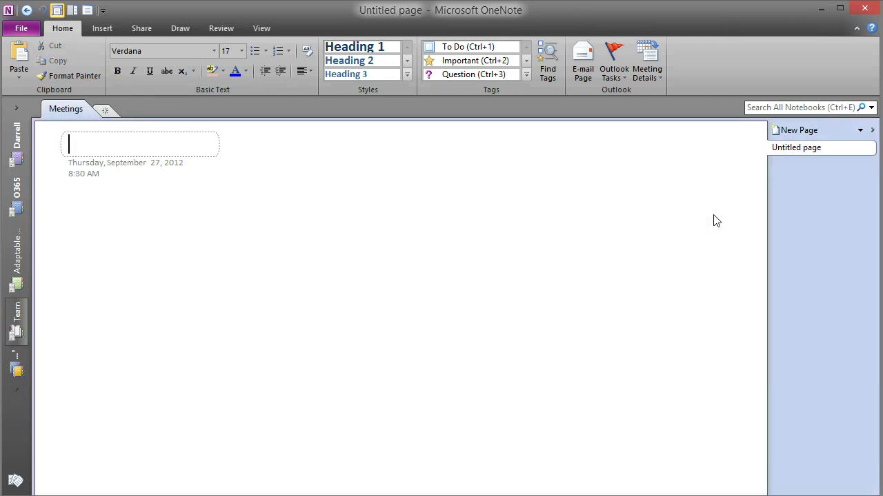
{"action": "left_click", "coordinate": [81, 213]}
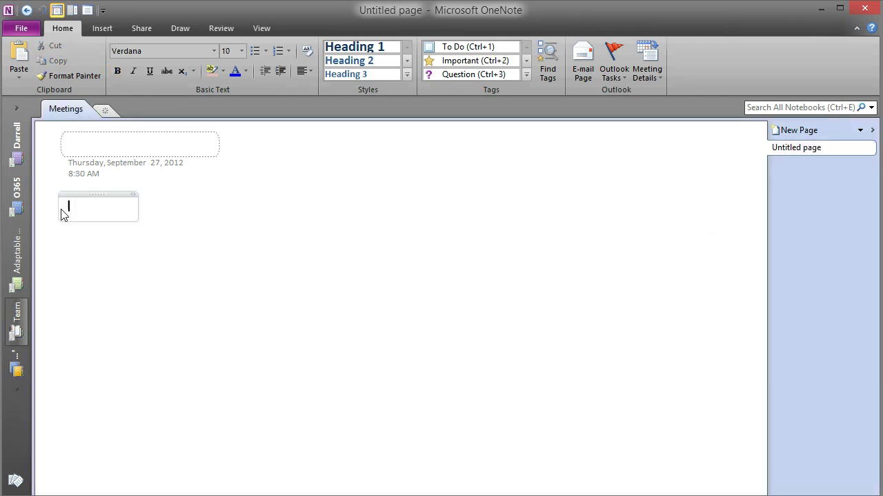
{"action": "key", "text": "ctrl+v"}
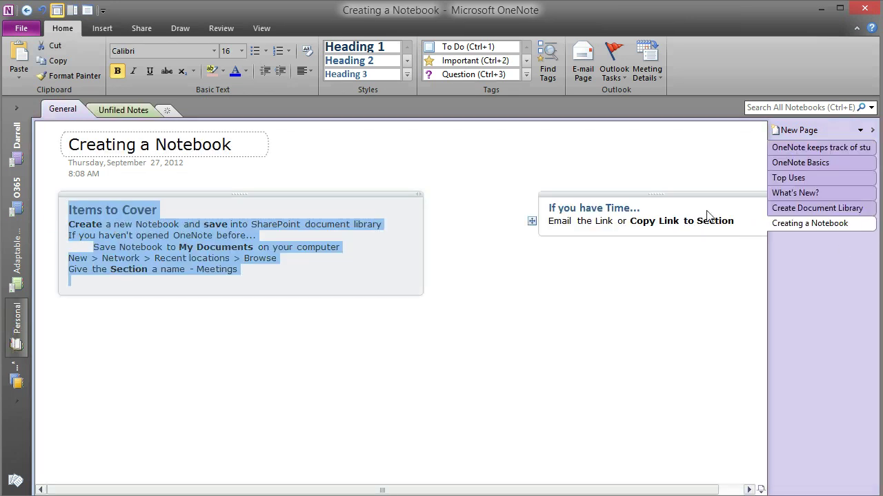
Copy the "If you have Time..." note from the Creating a Notebook page onto the Meetings page, beside the "Items to Cover" note
{"action": "left_click", "coordinate": [664, 195]}
{"action": "key", "text": "ctrl+c"}
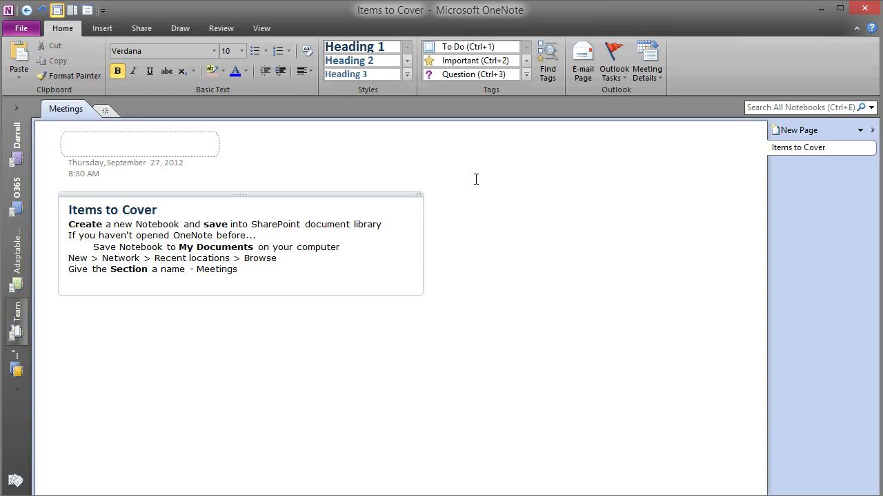
{"action": "left_click", "coordinate": [516, 191]}
{"action": "key", "text": "ctrl+v"}
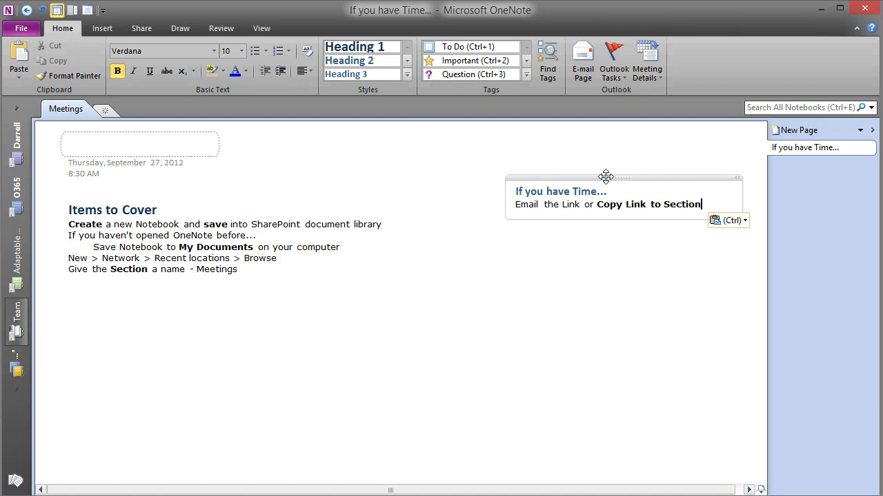
Copy the link to the Meetings section and paste it on the page below the "If you have Time..." note
{"action": "right_click", "coordinate": [56, 112]}
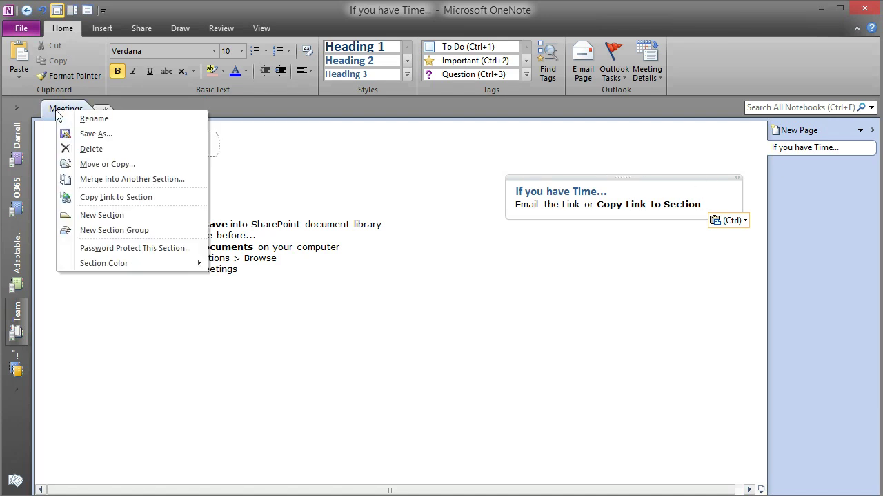
{"action": "left_click", "coordinate": [127, 198]}
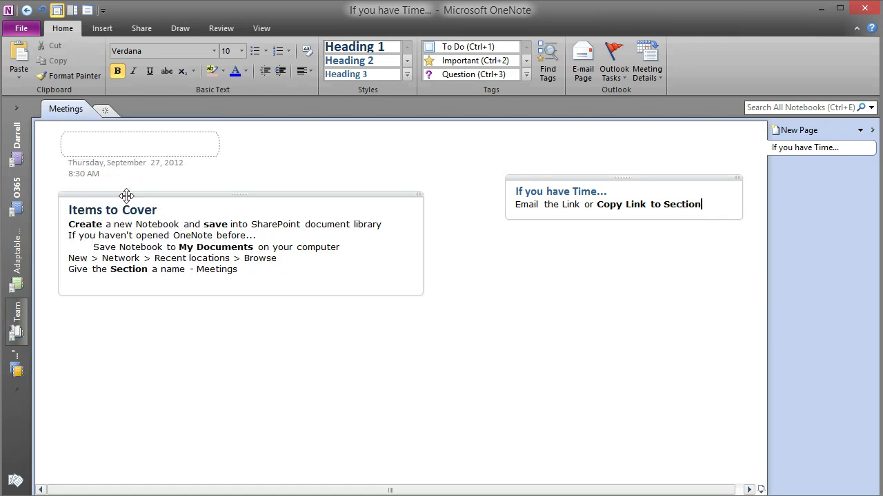
{"action": "left_click", "coordinate": [502, 273]}
{"action": "key", "text": "ctrl+v"}
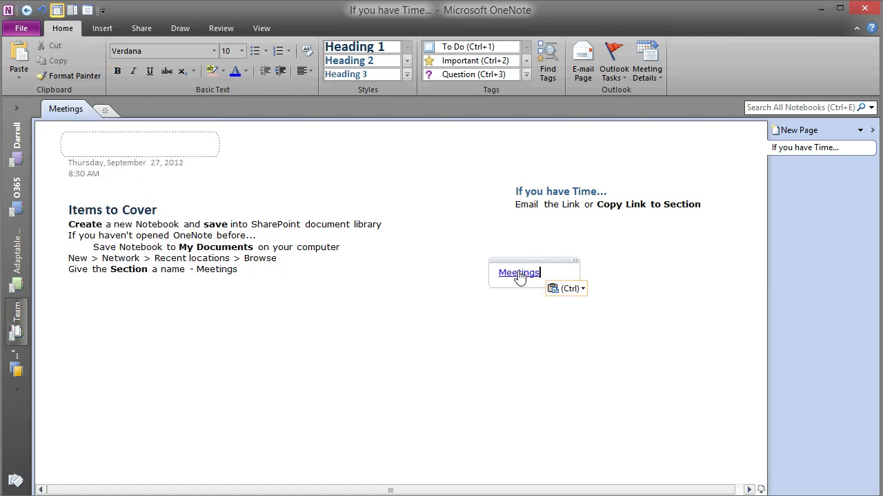